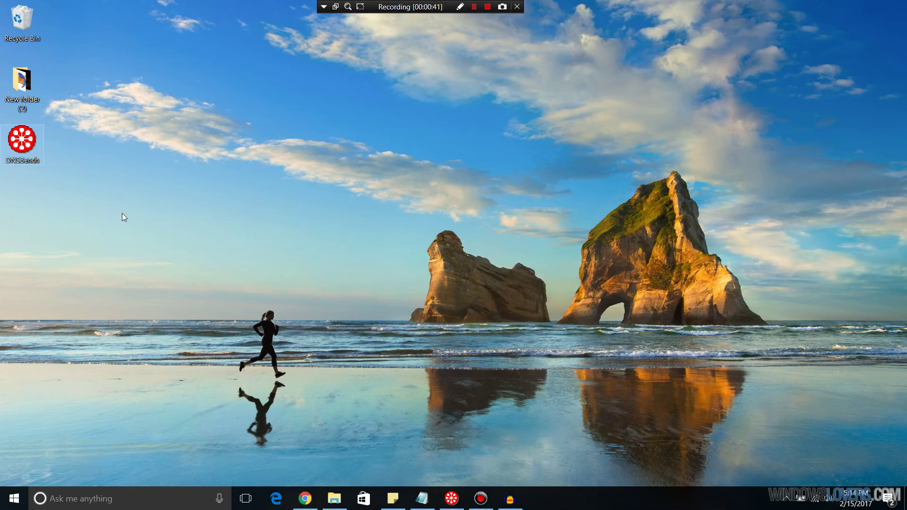
# - Open DNSBench and run the benchmark on its list of nameservers
pyautogui.doubleClick(22, 140)
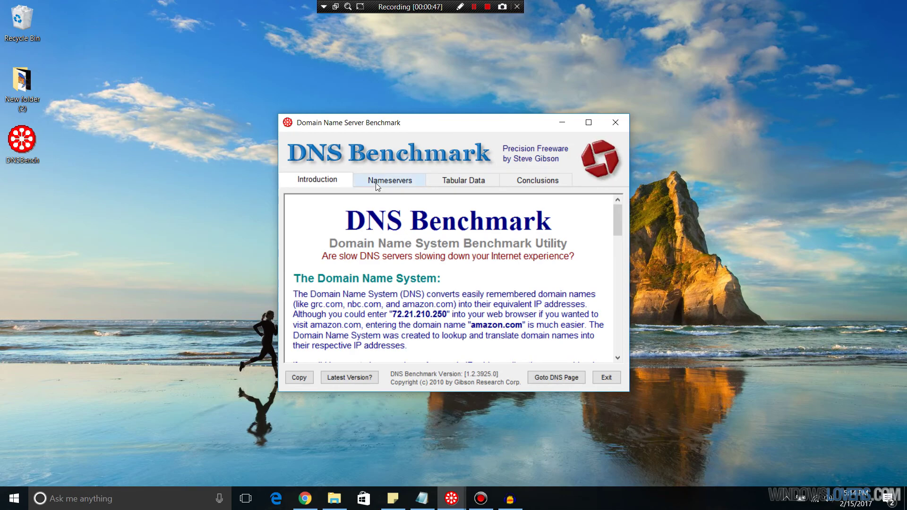
pyautogui.click(392, 179)
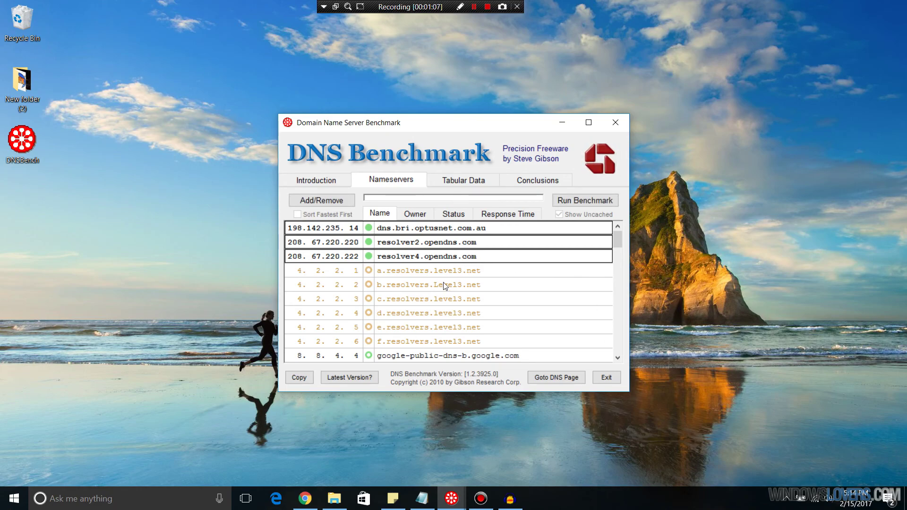
pyautogui.click(582, 202)
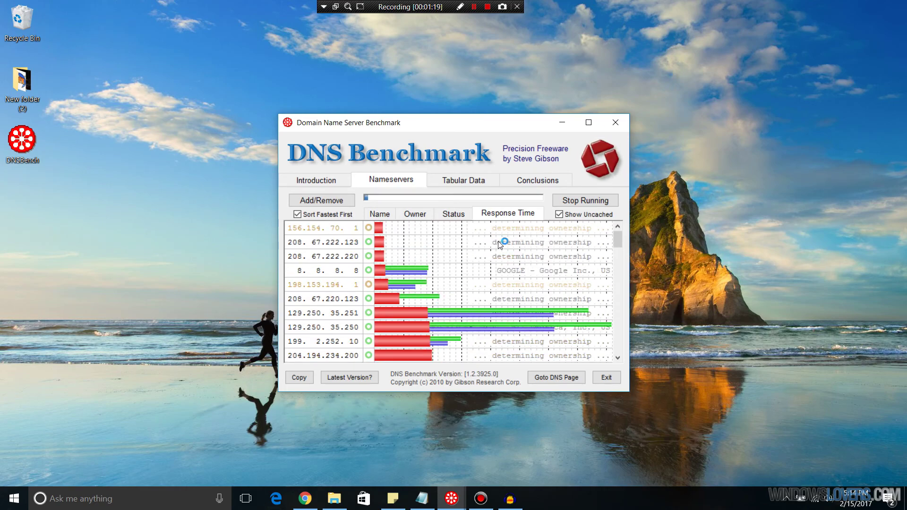
# - Stop the running benchmark and bring forward the other DNS Benchmark window with the completed response-time results
pyautogui.click(582, 202)
pyautogui.click(450, 504)
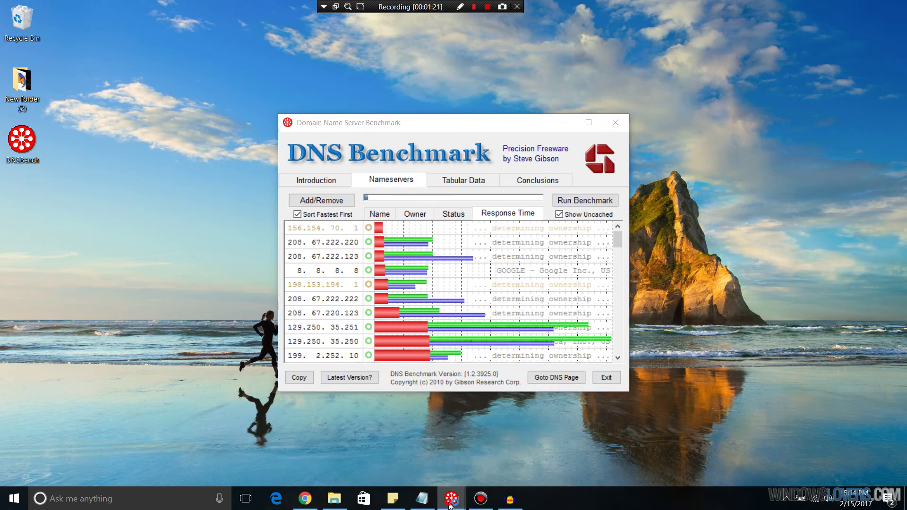
pyautogui.click(403, 452)
pyautogui.moveTo(365, 133); pyautogui.dragTo(425, 134)
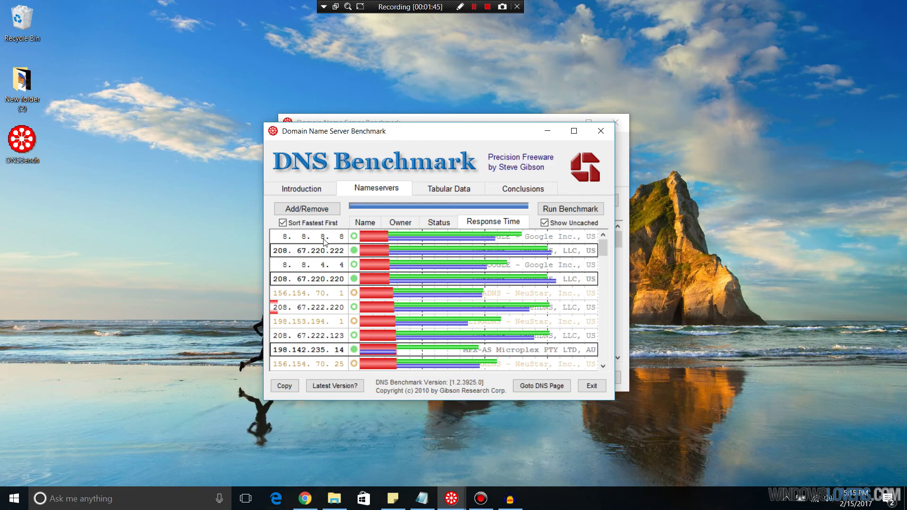
pyautogui.moveTo(399, 167); pyautogui.dragTo(418, 152)
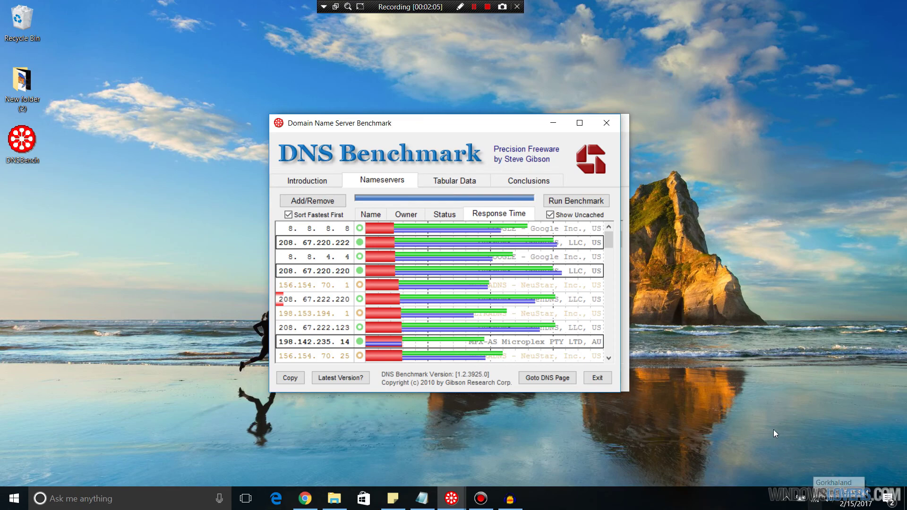
# - Open the Network and Sharing Center and go to its adapter settings
pyautogui.rightClick(817, 502)
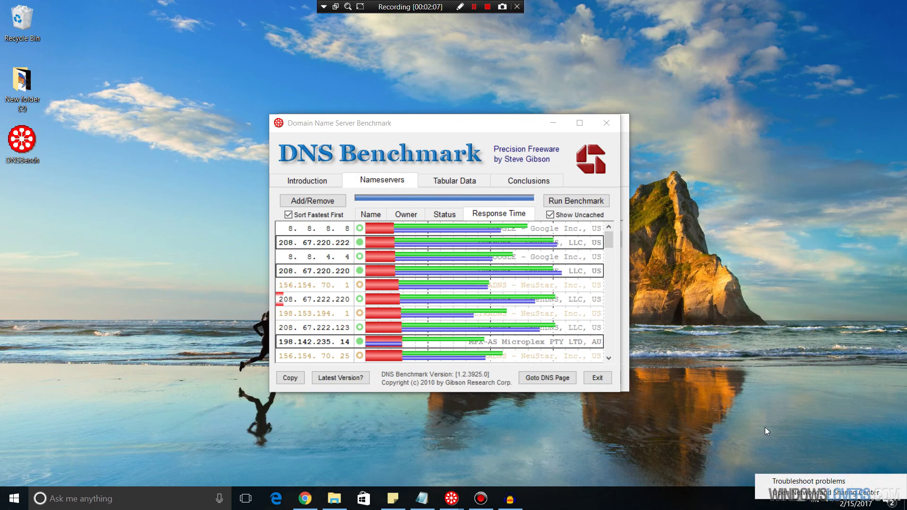
pyautogui.click(824, 493)
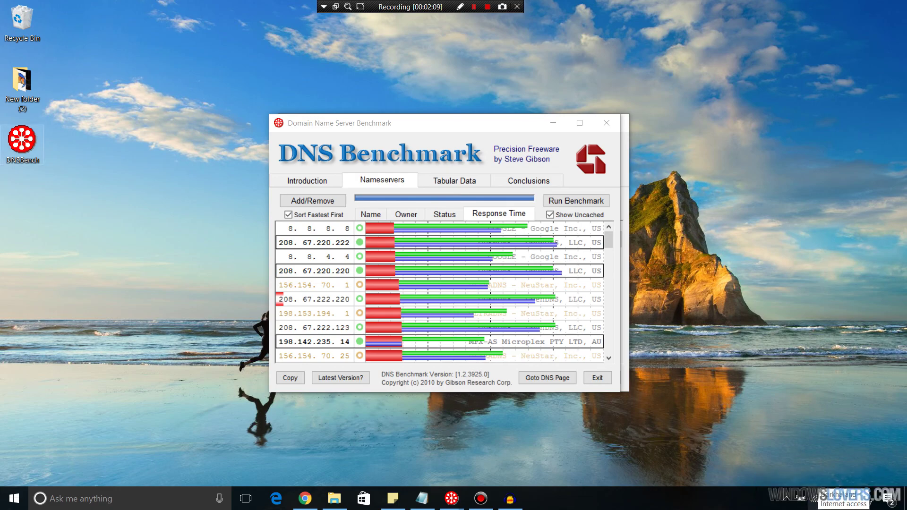
pyautogui.click(818, 502)
pyautogui.click(653, 434)
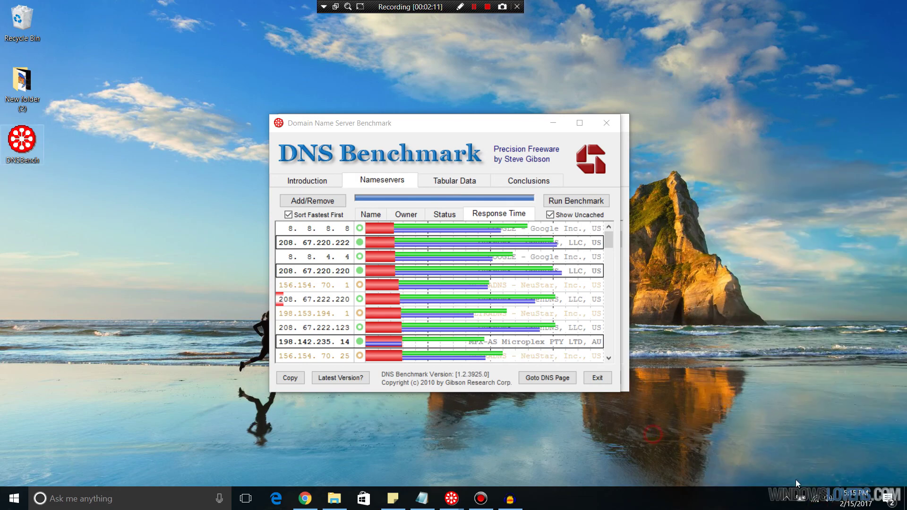
pyautogui.rightClick(815, 500)
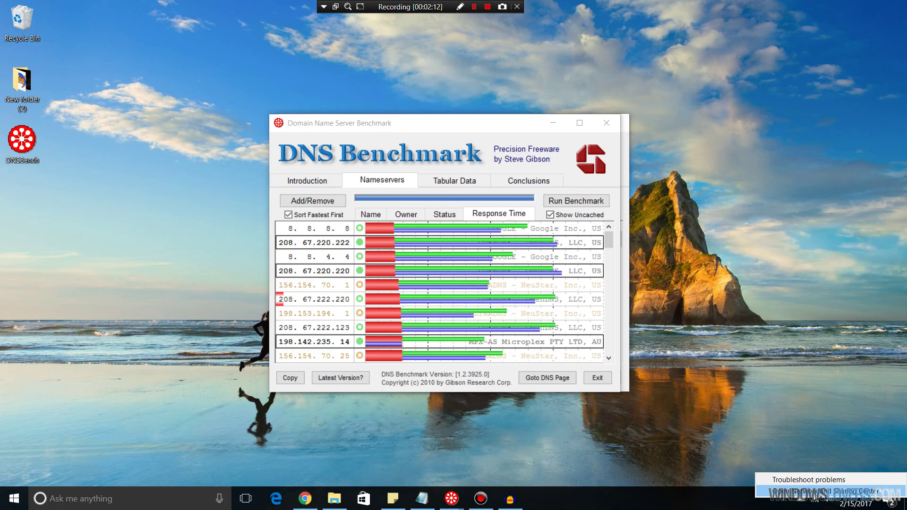
pyautogui.click(824, 491)
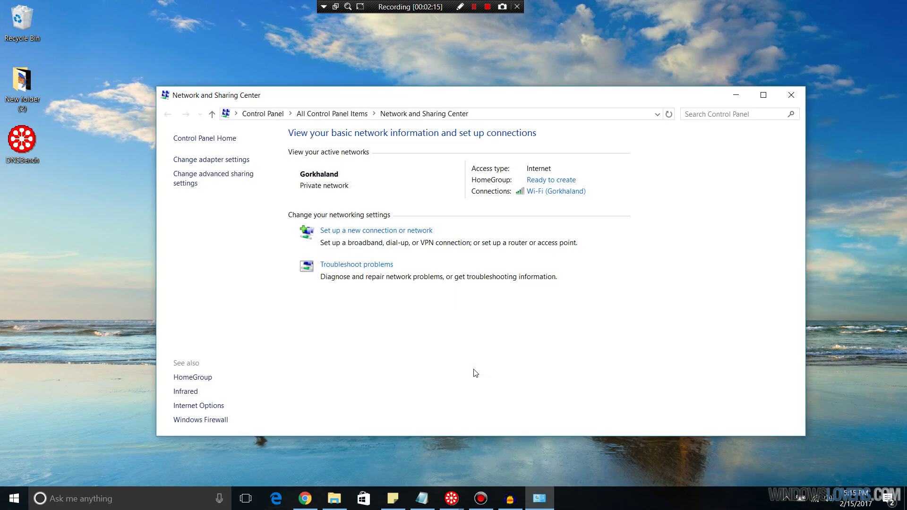
pyautogui.doubleClick(300, 87)
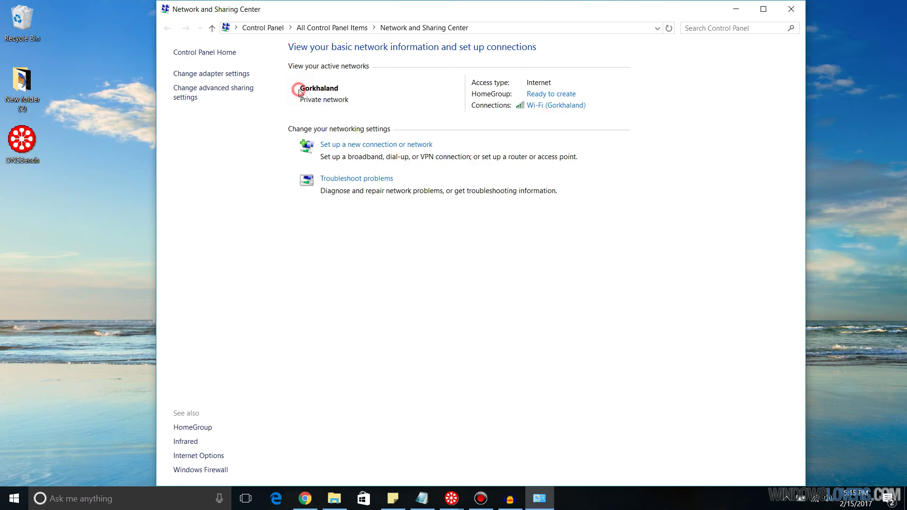
pyautogui.click(223, 74)
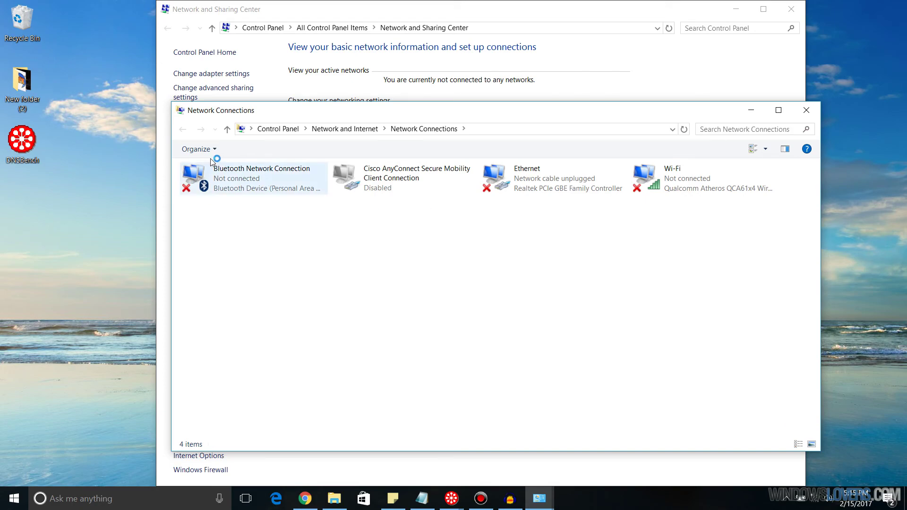
pyautogui.moveTo(218, 294); pyautogui.dragTo(504, 277)
pyautogui.click(488, 282)
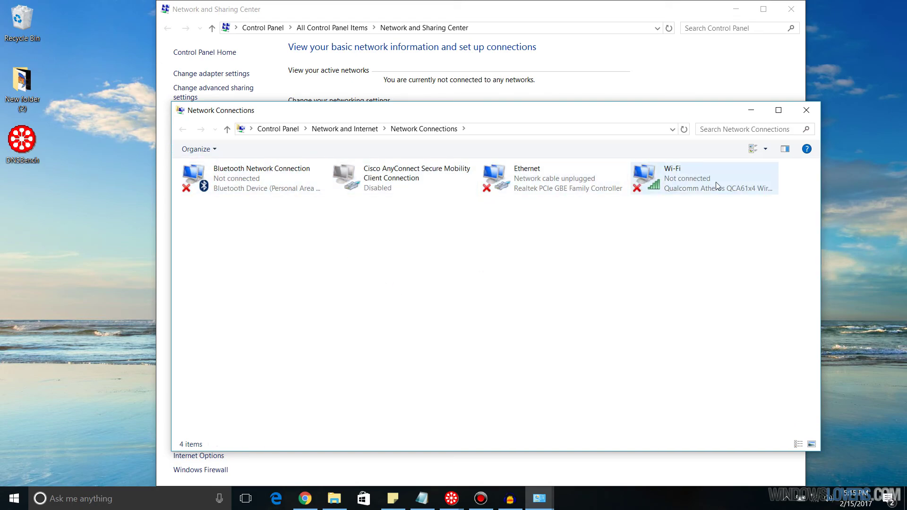
pyautogui.click(689, 188)
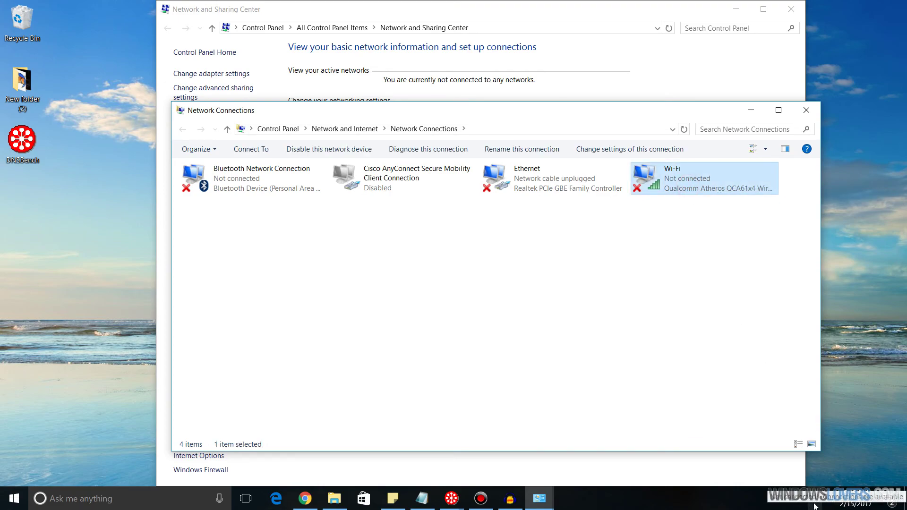
pyautogui.click(722, 240)
pyautogui.click(675, 182)
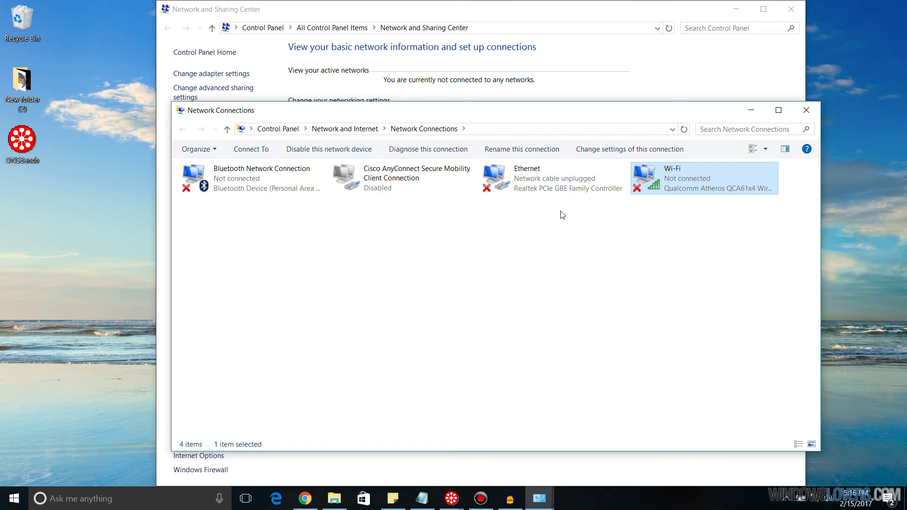
pyautogui.click(536, 191)
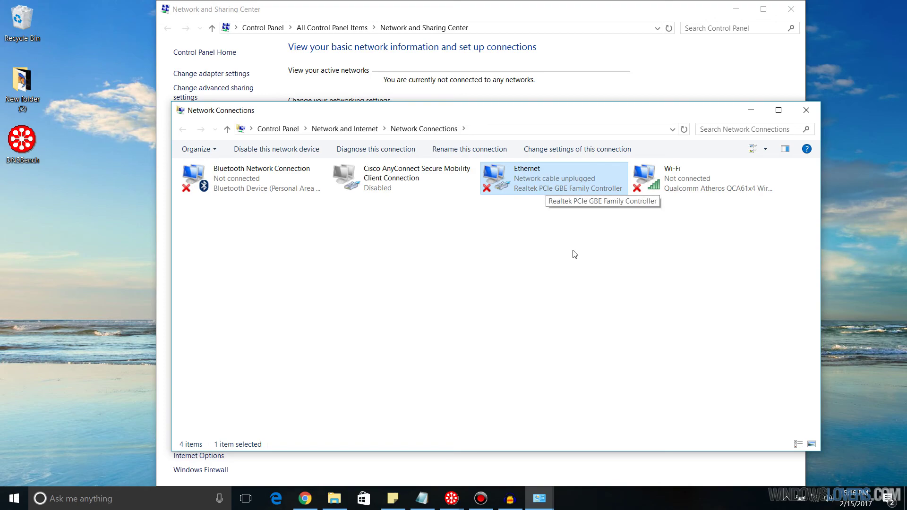
# - Open the Wi-Fi adapter's Internet Protocol Version 4 (TCP/IPv4) properties and choose to use the following DNS server addresses
pyautogui.click(666, 186)
pyautogui.rightClick(650, 183)
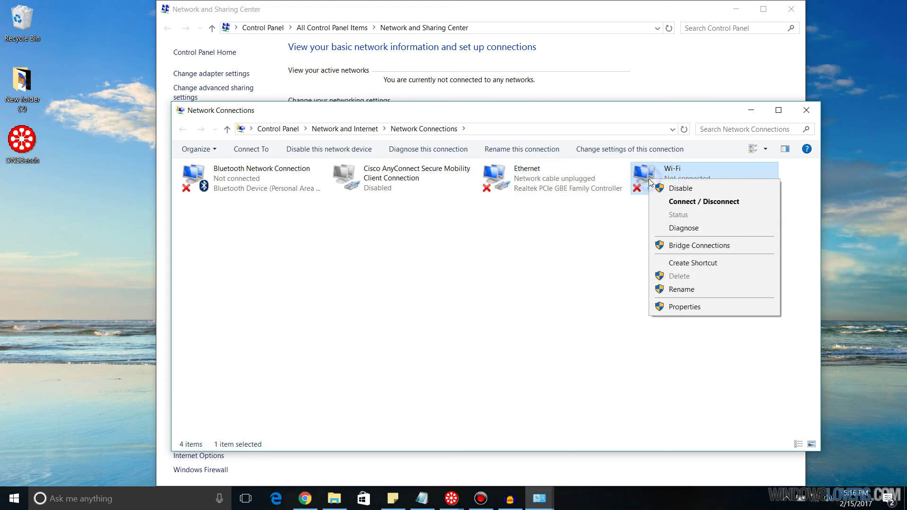
pyautogui.click(692, 305)
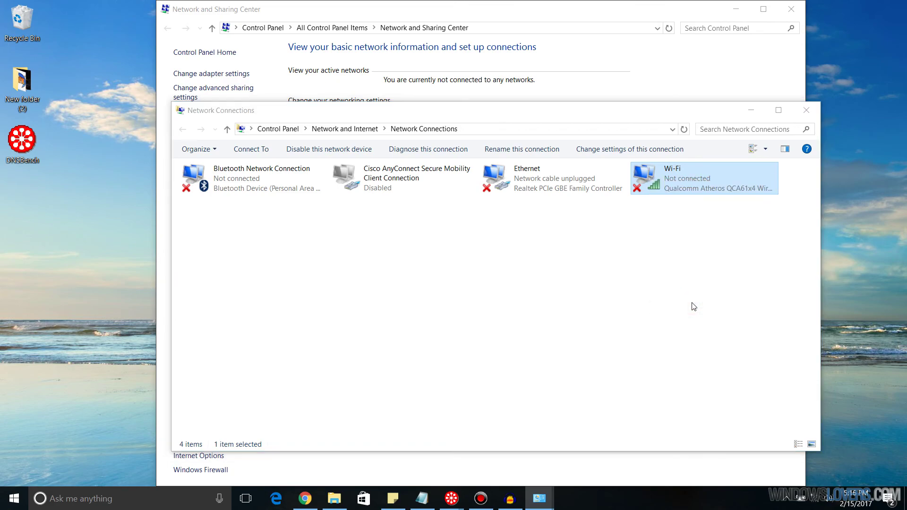
pyautogui.moveTo(293, 164); pyautogui.dragTo(464, 159)
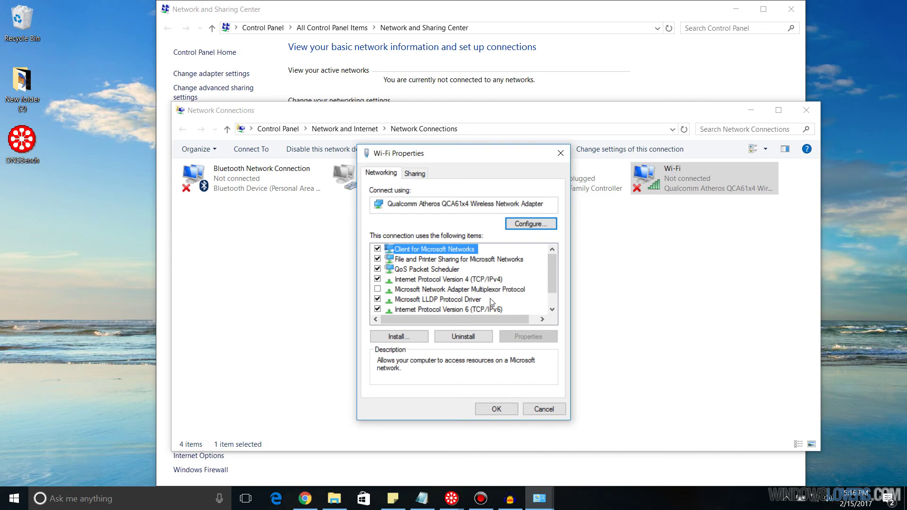
pyautogui.scroll(-1, 491, 302)
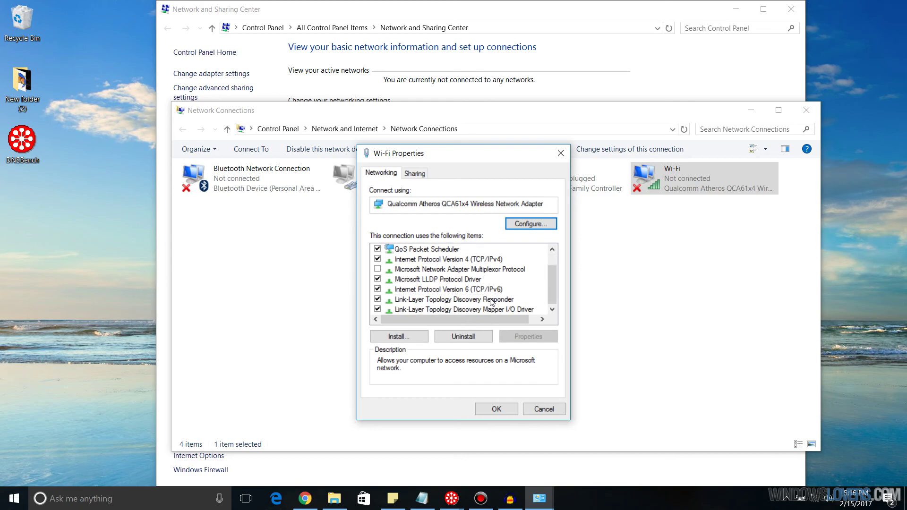
pyautogui.scroll(1, 427, 266)
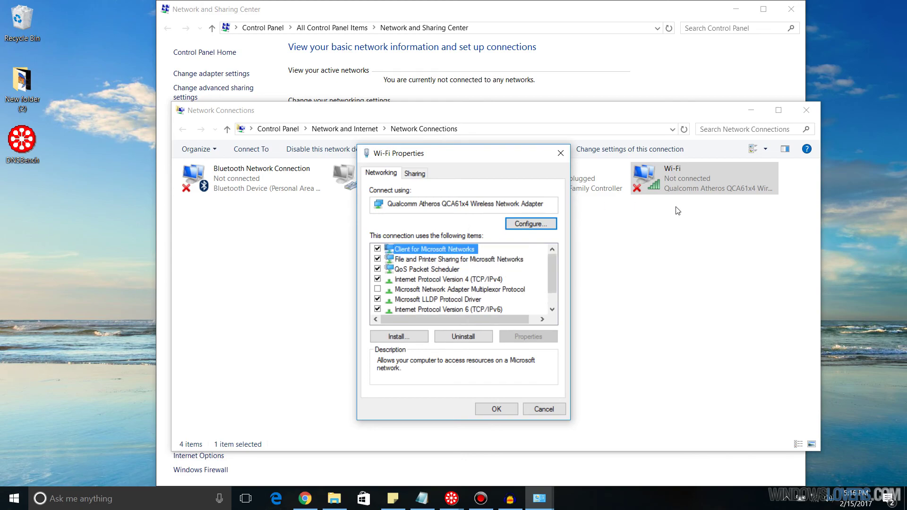
pyautogui.click(411, 280)
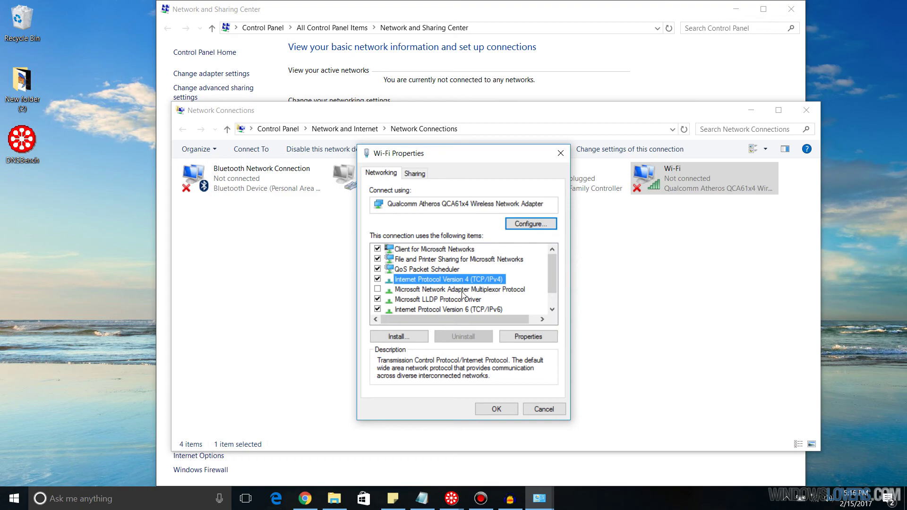
pyautogui.click(520, 339)
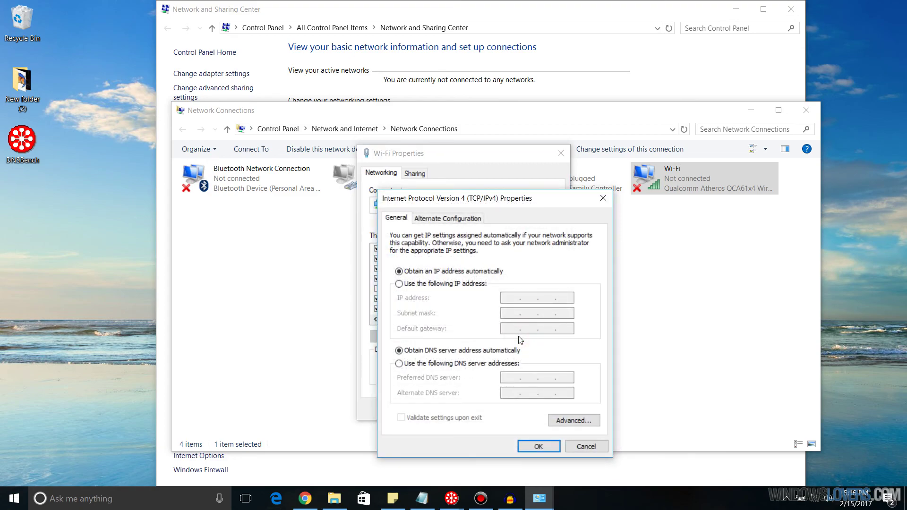
pyautogui.moveTo(473, 198); pyautogui.dragTo(460, 170)
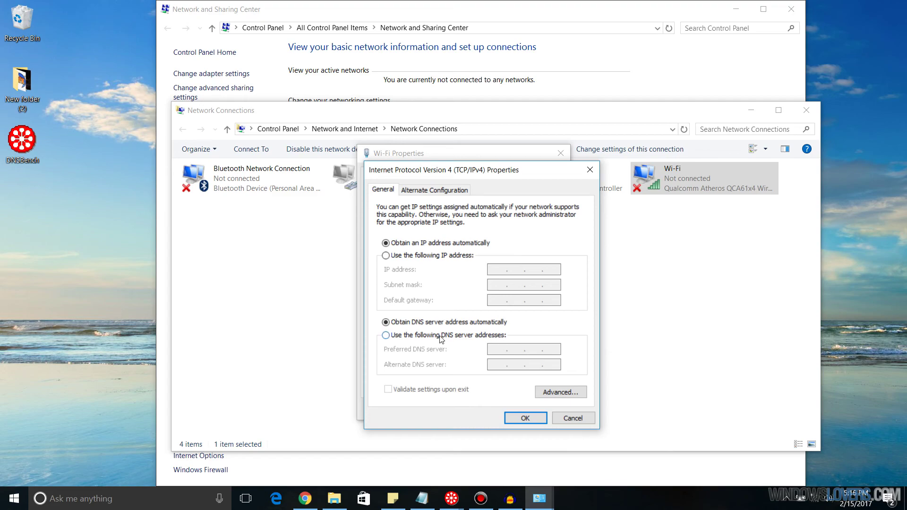
pyautogui.click(386, 336)
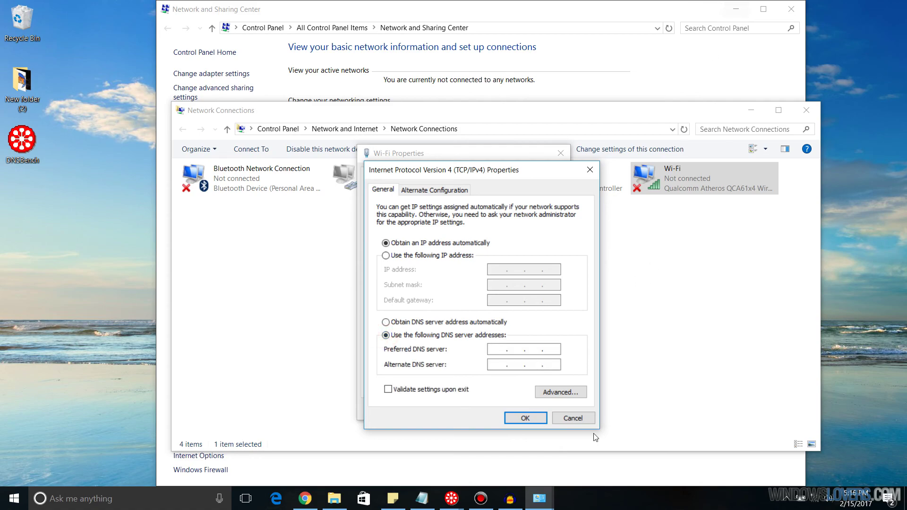
# - Switch to the DNS Benchmark window with the completed results and place it beside the TCP/IPv4 properties so its nameserver addresses are readable
pyautogui.click(454, 498)
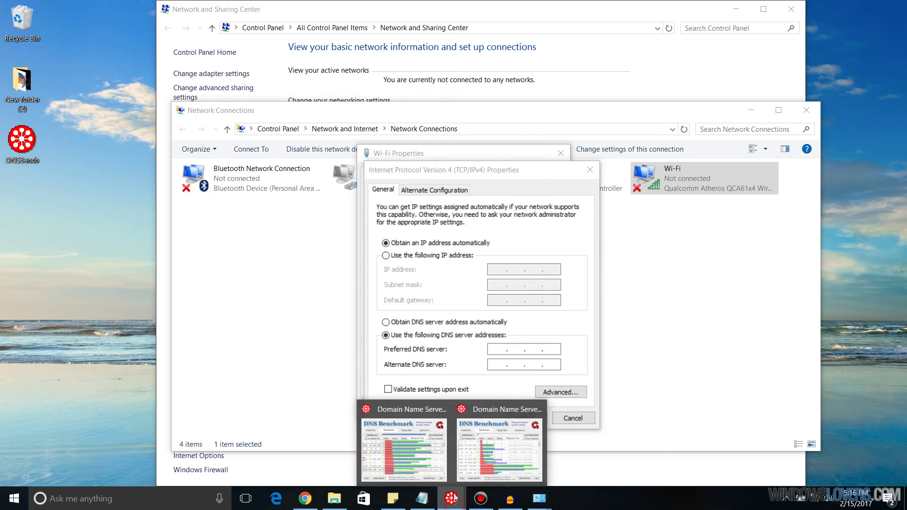
pyautogui.click(414, 452)
pyautogui.moveTo(428, 129); pyautogui.dragTo(760, 164)
pyautogui.click(503, 353)
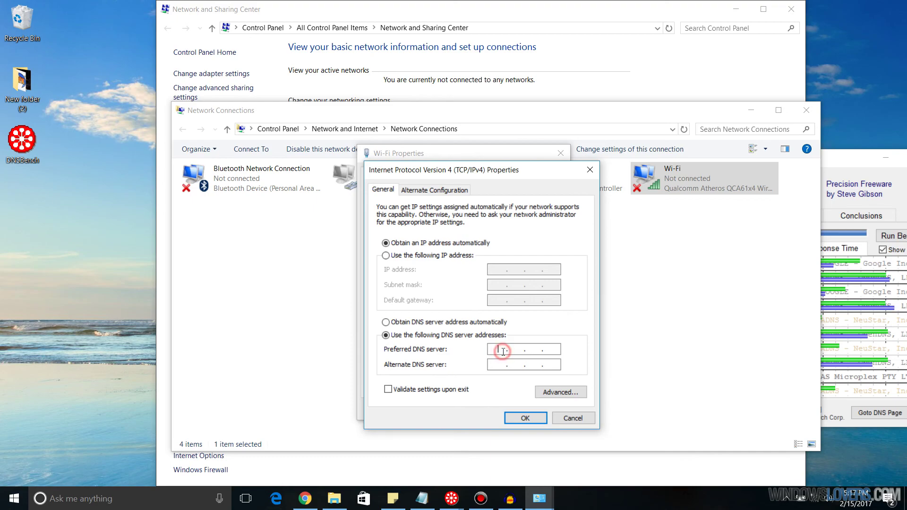
pyautogui.click(827, 159)
pyautogui.moveTo(655, 166); pyautogui.dragTo(737, 172)
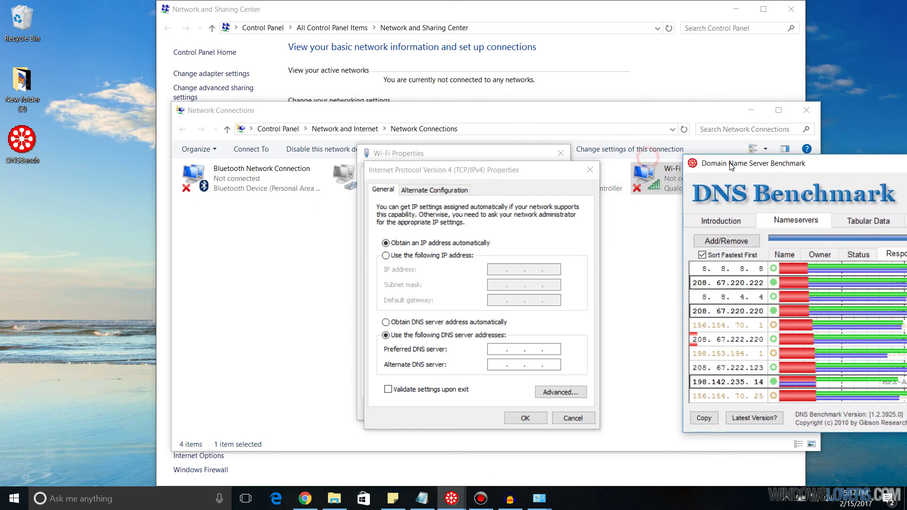
pyautogui.click(496, 350)
pyautogui.click(753, 106)
pyautogui.click(851, 182)
pyautogui.moveTo(723, 159); pyautogui.dragTo(191, 185)
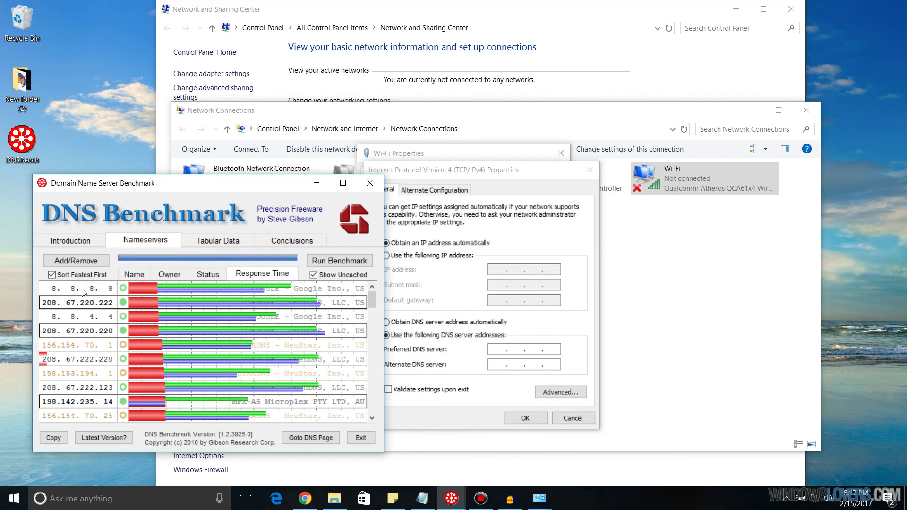
# - Set the preferred DNS server to 8.8.8.8 and the alternate DNS server to 208.67.220.222
pyautogui.click(505, 347)
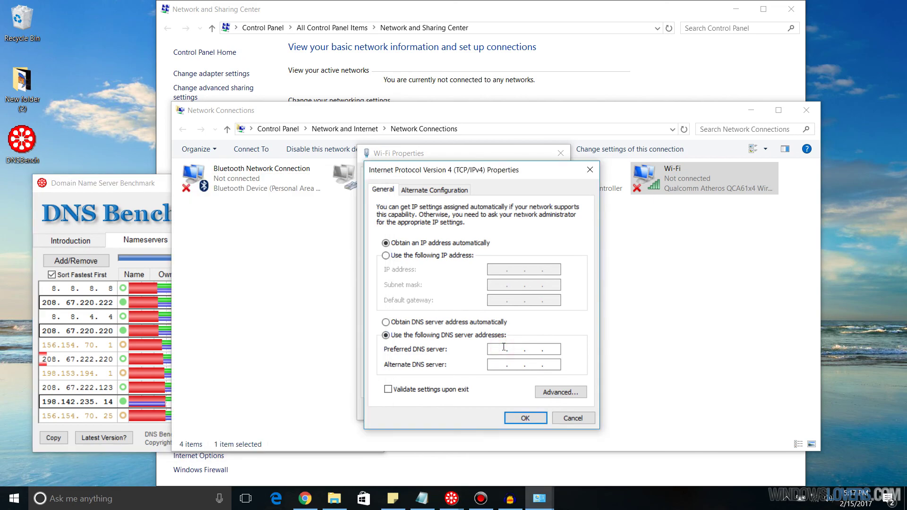
pyautogui.write('.8.')
pyautogui.write('8 . 8 . 8 . 8')
pyautogui.click(496, 368)
pyautogui.write('208 . 67 . 220 . 222')
# - Check the entered DNS servers against the benchmark list, then save the TCP/IPv4 settings and close the Wi-Fi properties
pyautogui.doubleClick(492, 349)
pyautogui.click(134, 290)
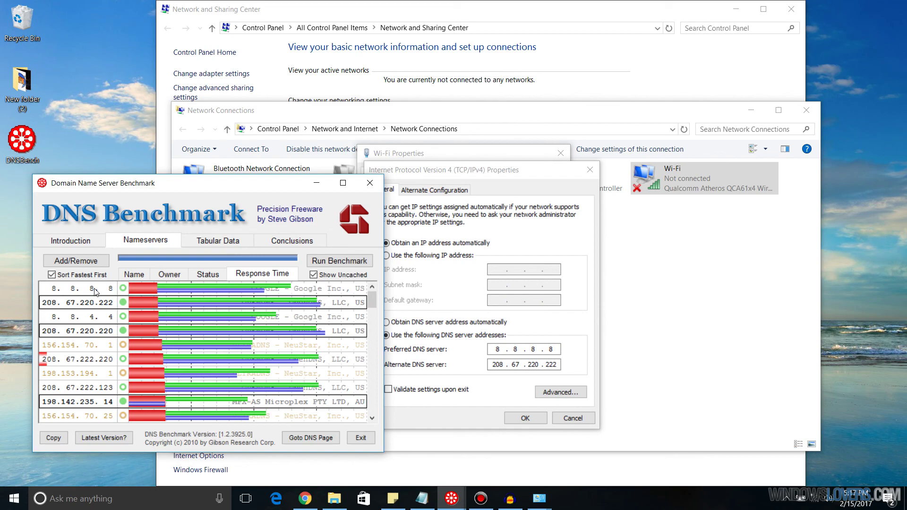
pyautogui.click(95, 289)
pyautogui.click(497, 404)
pyautogui.click(527, 417)
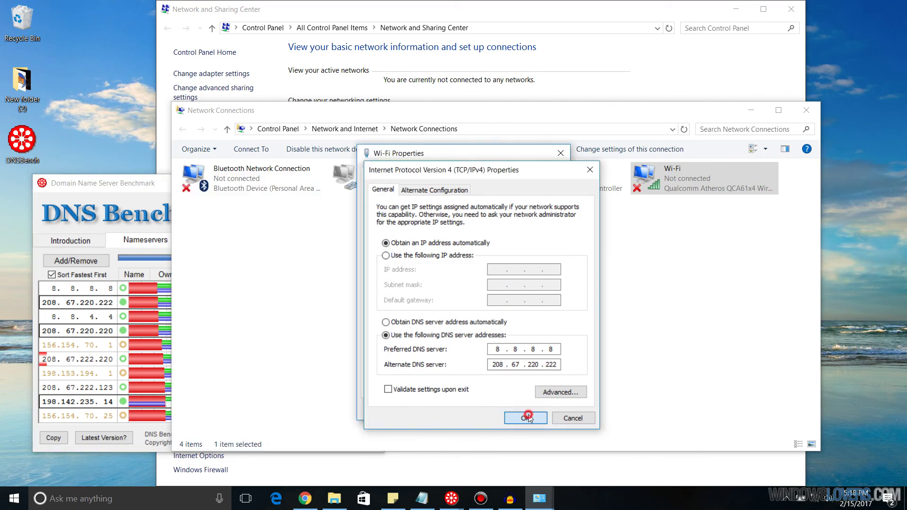
pyautogui.click(489, 407)
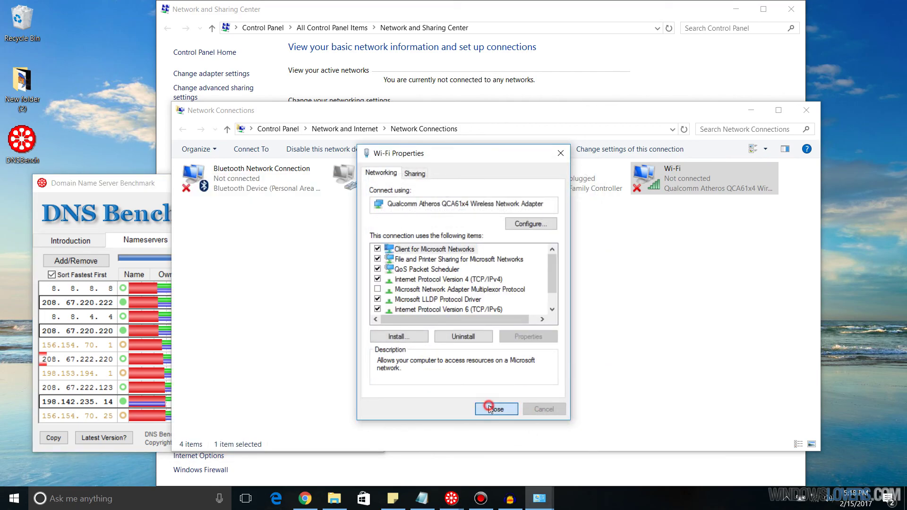
pyautogui.click(562, 301)
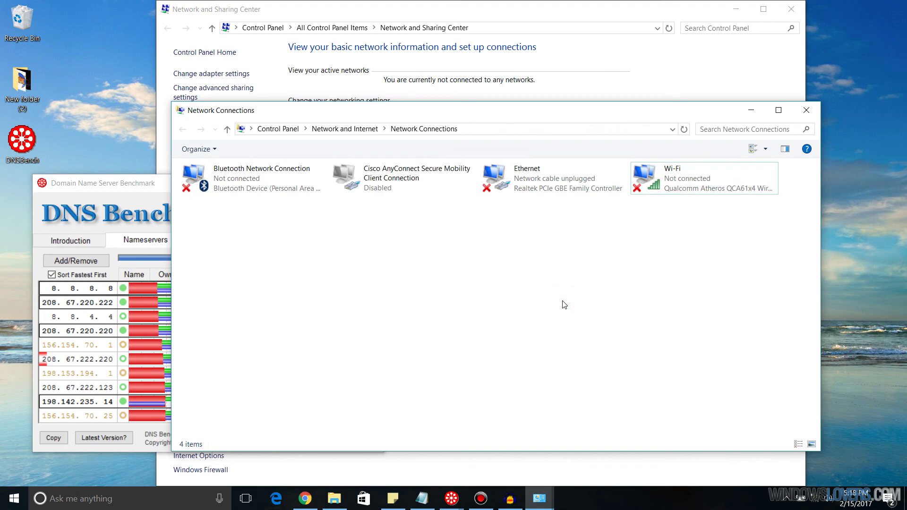
# - Restart the Wi-Fi adapter in Network Connections by disabling it and enabling it again
pyautogui.rightClick(655, 180)
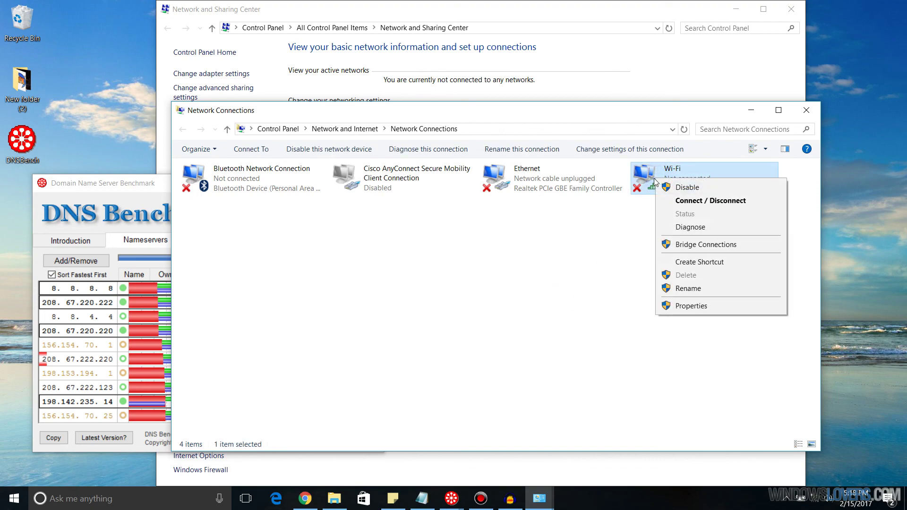
pyautogui.click(699, 201)
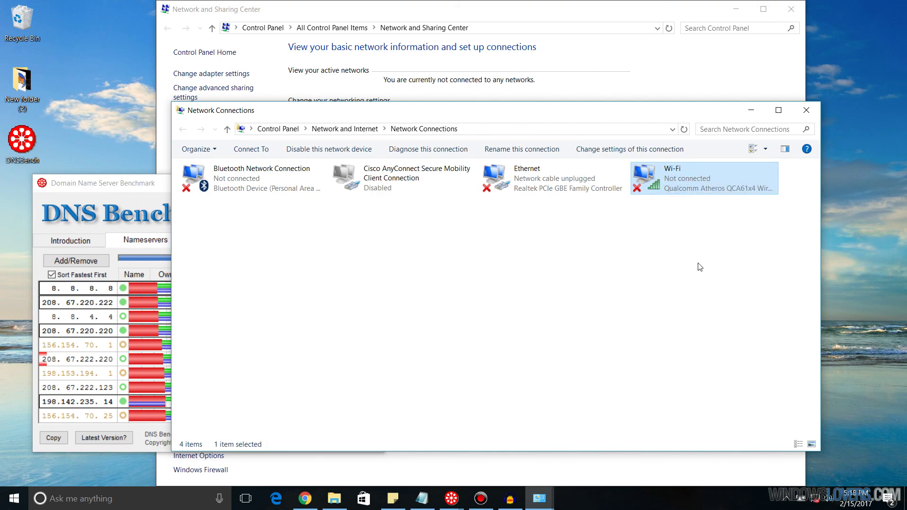
pyautogui.rightClick(661, 171)
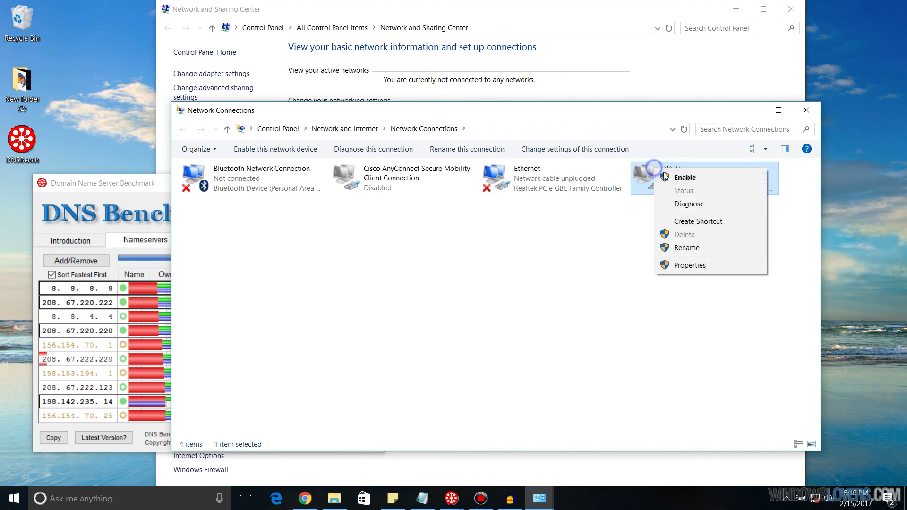
pyautogui.click(670, 176)
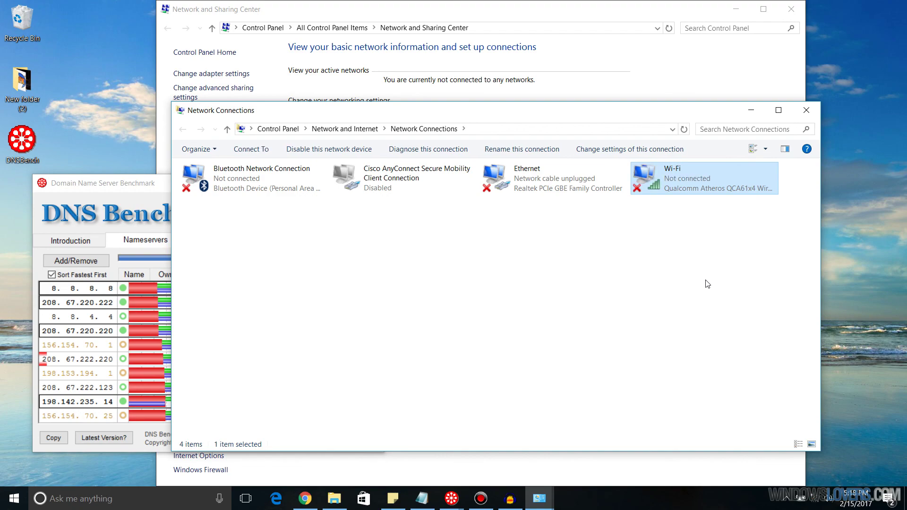
# - Reconnect to the Gorkhaland Wi-Fi network from the list of available networks and close the list
pyautogui.click(801, 498)
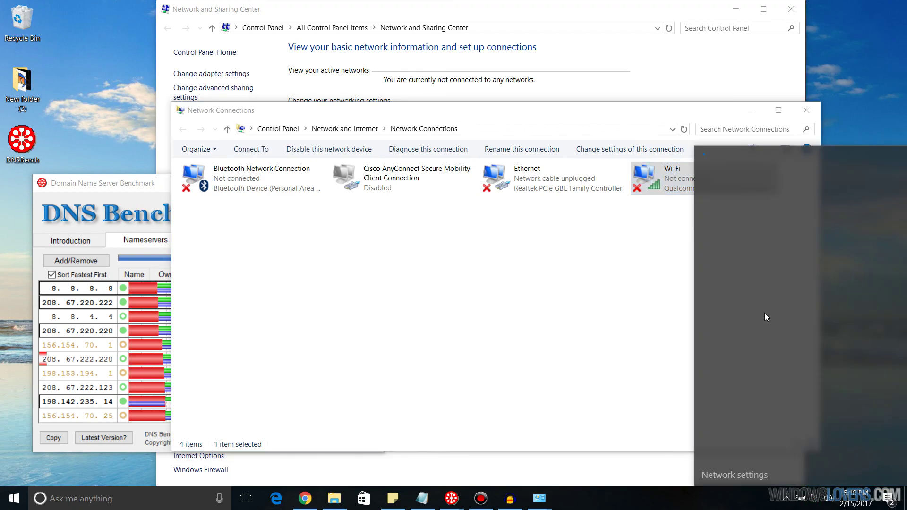
pyautogui.click(759, 178)
pyautogui.click(836, 219)
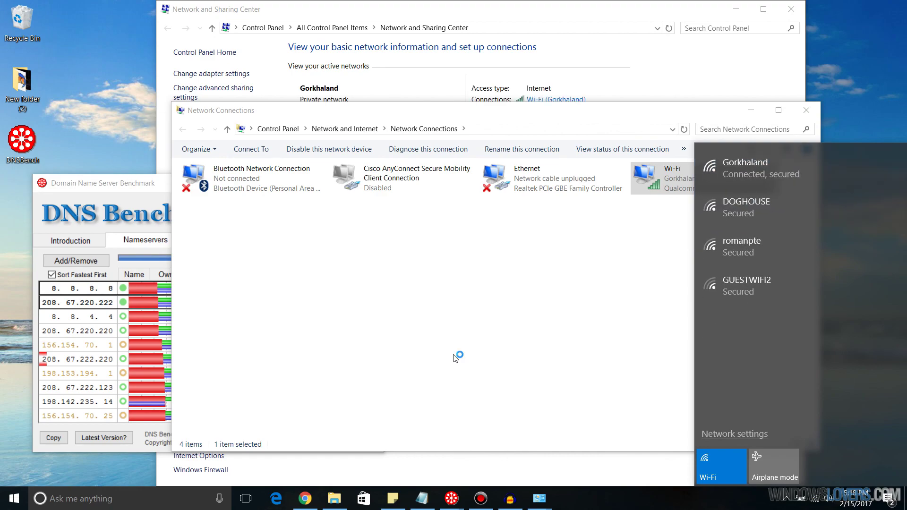
pyautogui.click(453, 357)
# - Minimize the Network Connections, Network and Sharing Center and both DNS Benchmark windows to clear the desktop
pyautogui.click(751, 110)
pyautogui.click(735, 9)
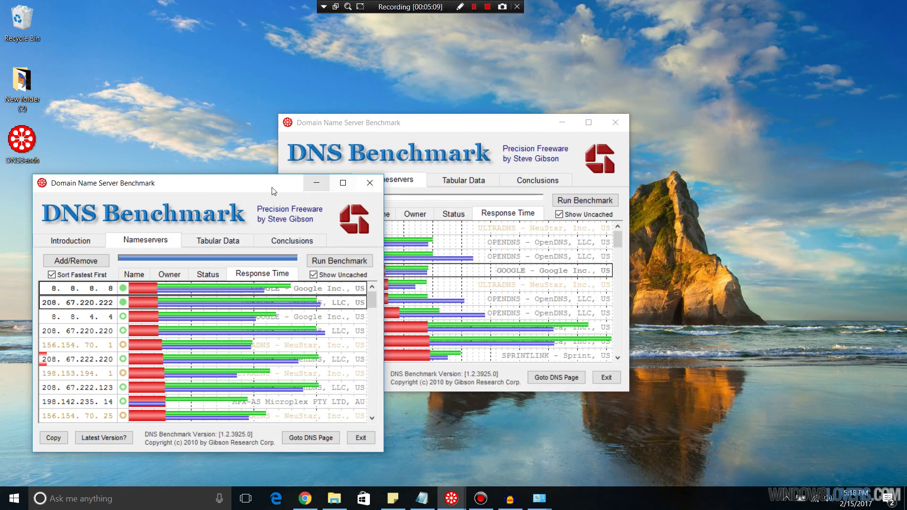
pyautogui.moveTo(257, 183); pyautogui.dragTo(444, 145)
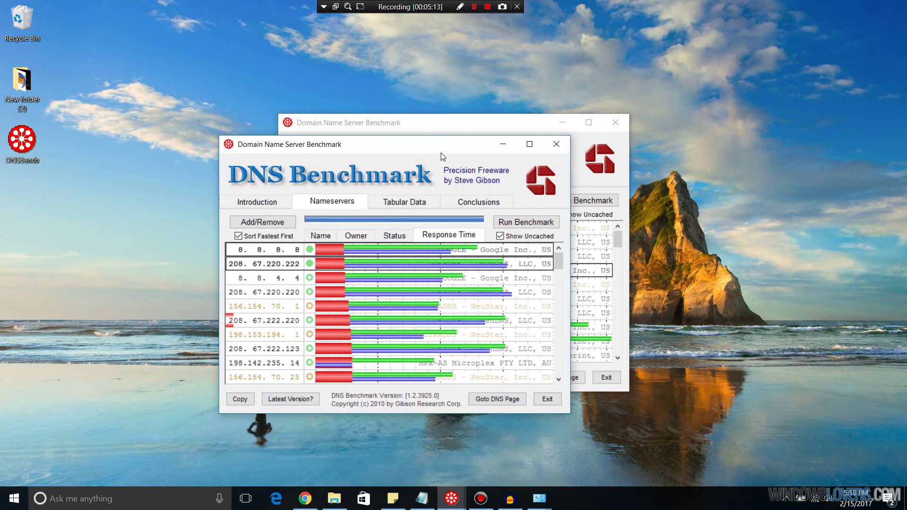
pyautogui.click(556, 144)
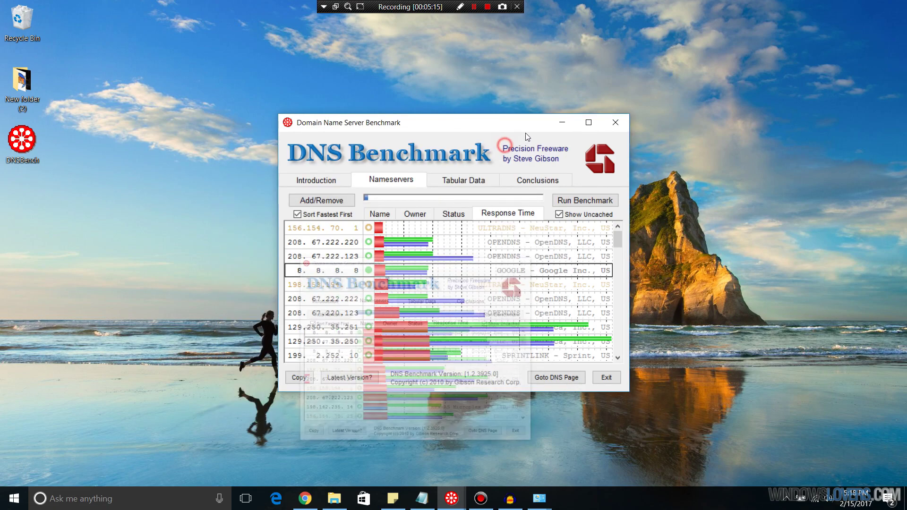
pyautogui.click(562, 122)
pyautogui.click(385, 245)
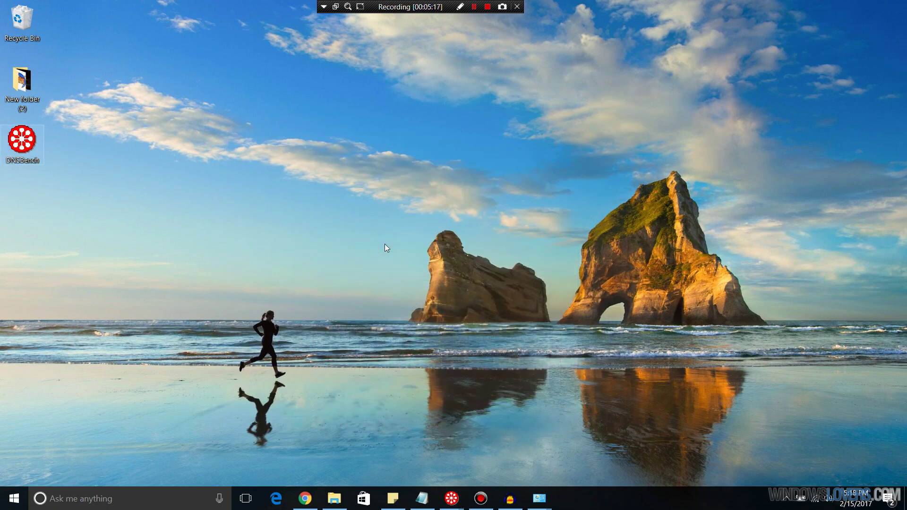